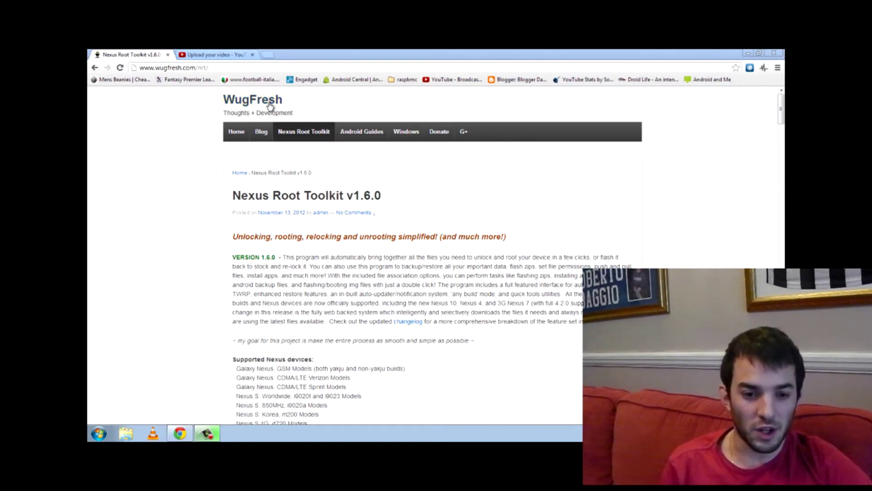
Step: Scroll the WugFresh page to the NRT_v1.6.0 sfx.exe download links and 48.8 MB file size
left_click(174, 68)
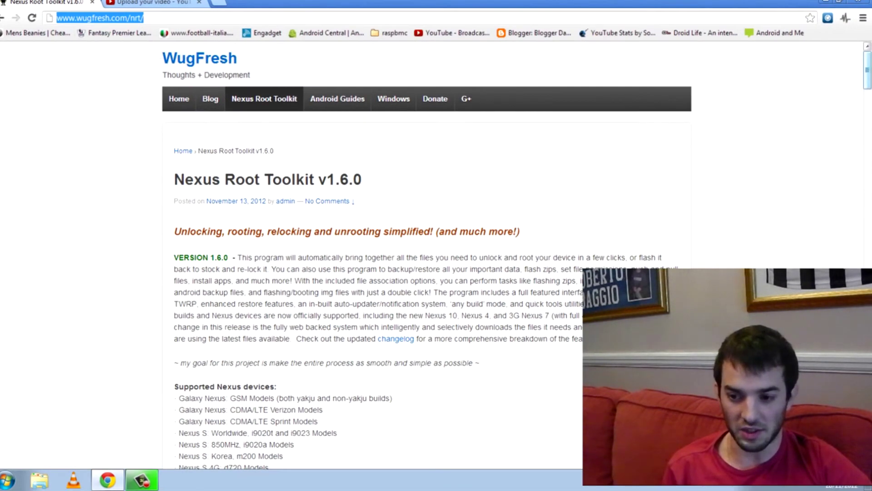
scroll(783, 118, "down", 1)
scroll(870, 83, "down", 6)
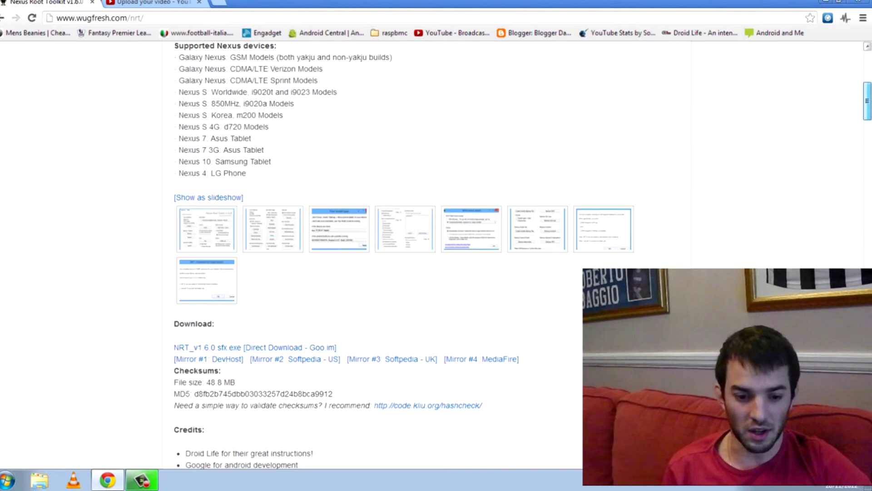
scroll(868, 109, "down", 2)
scroll(870, 122, "down", 2)
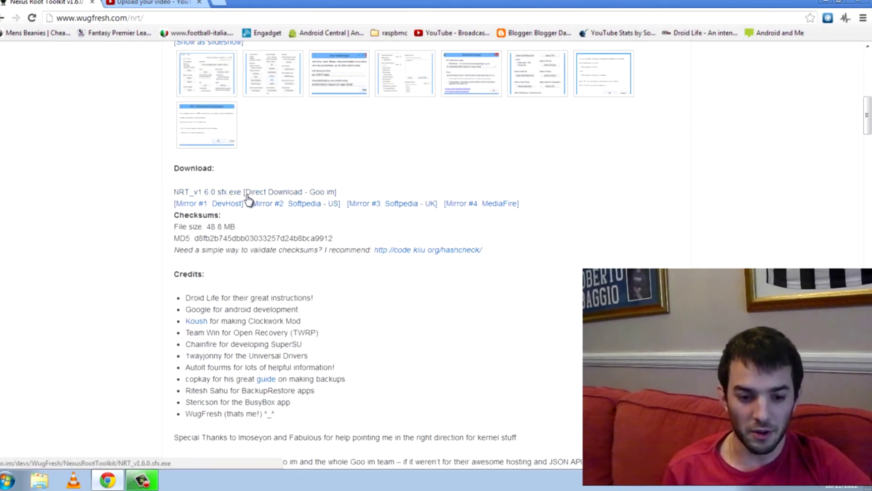
Step: Run NRT_v1.6.0.sfx.exe, allow it past the security warning, and install to the default folder
left_click(827, 2)
double_click(555, 85)
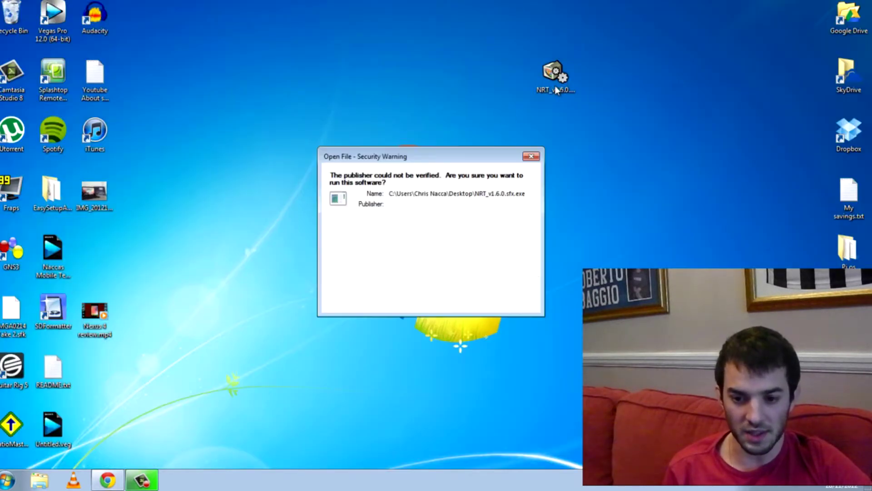
left_click(463, 248)
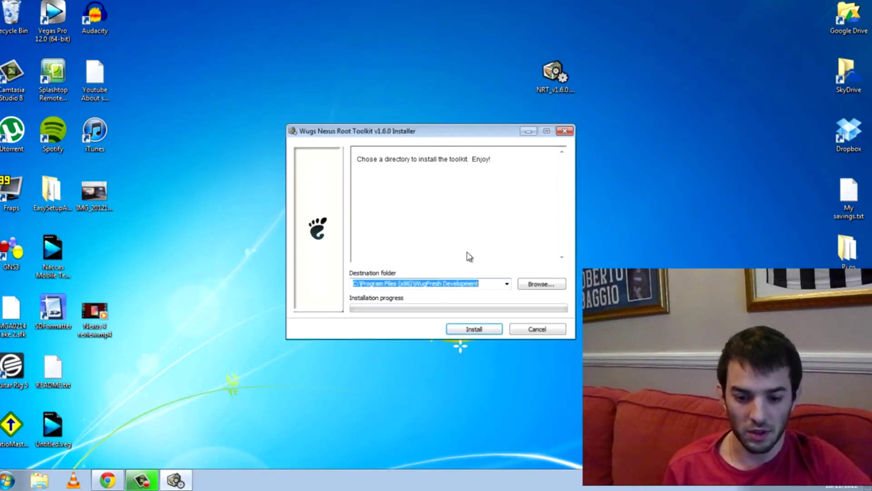
left_click(473, 331)
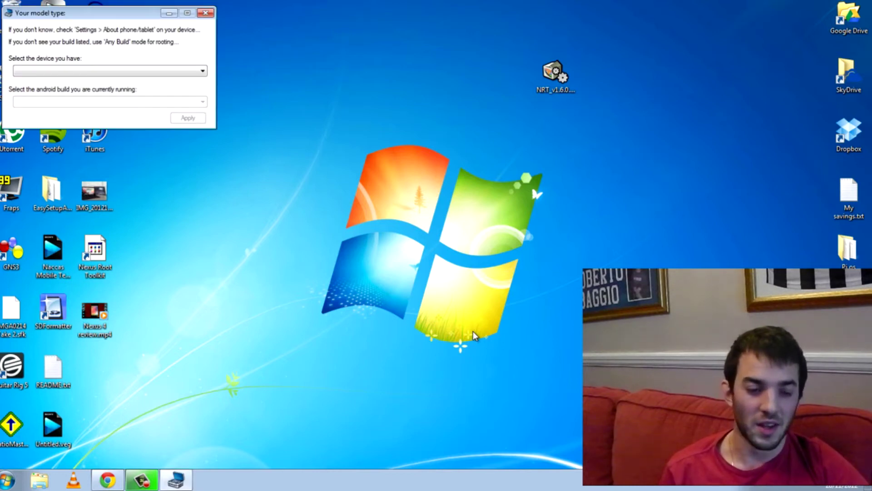
Step: Select Nexus 4 (LG E960) as the device and Any Build as the Android build
left_click_drag(94, 16, 190, 24)
left_click(221, 79)
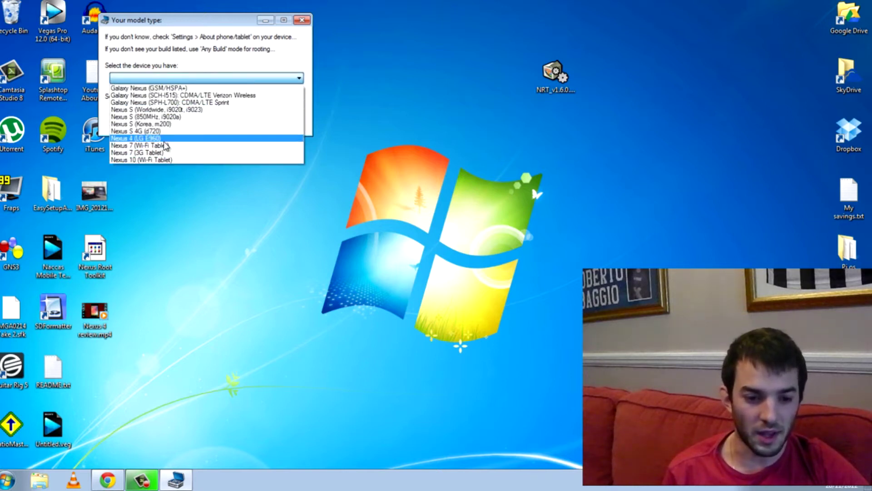
left_click(160, 138)
left_click(154, 110)
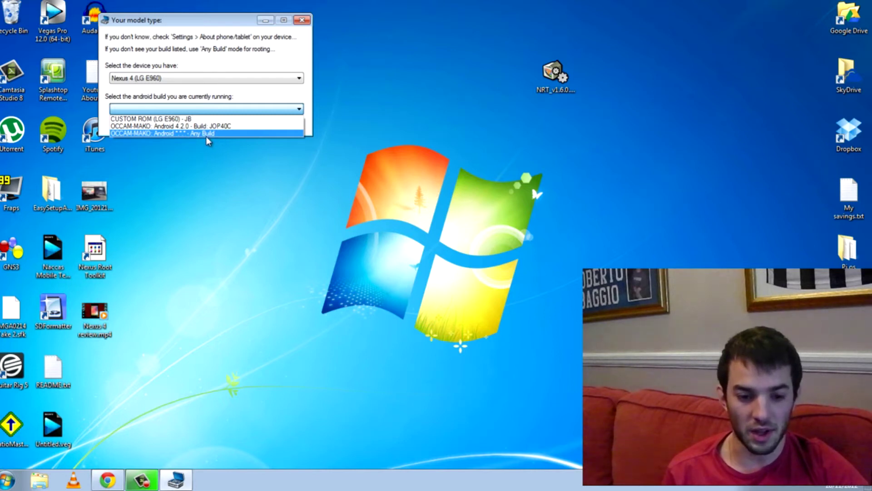
left_click(200, 135)
Step: Apply the Nexus 4 Any Build setup and center the toolkit window on screen
left_click(282, 126)
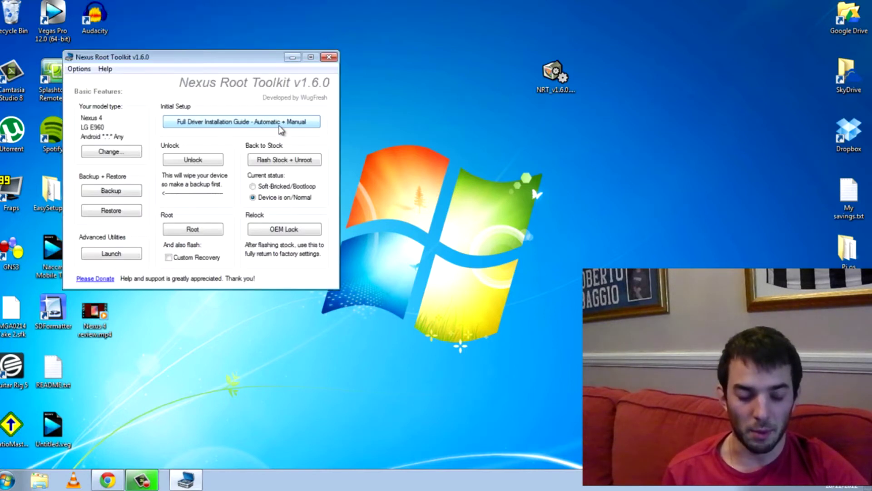
left_click_drag(231, 58, 413, 71)
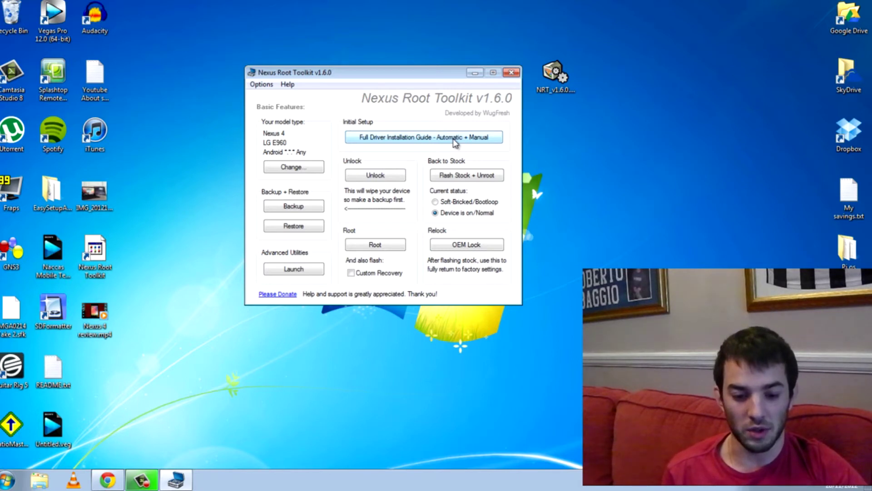
left_click(263, 86)
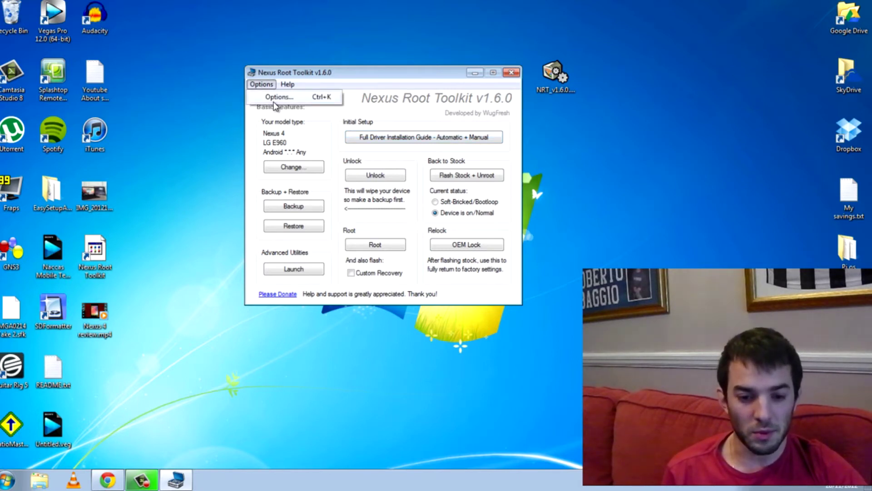
left_click(275, 102)
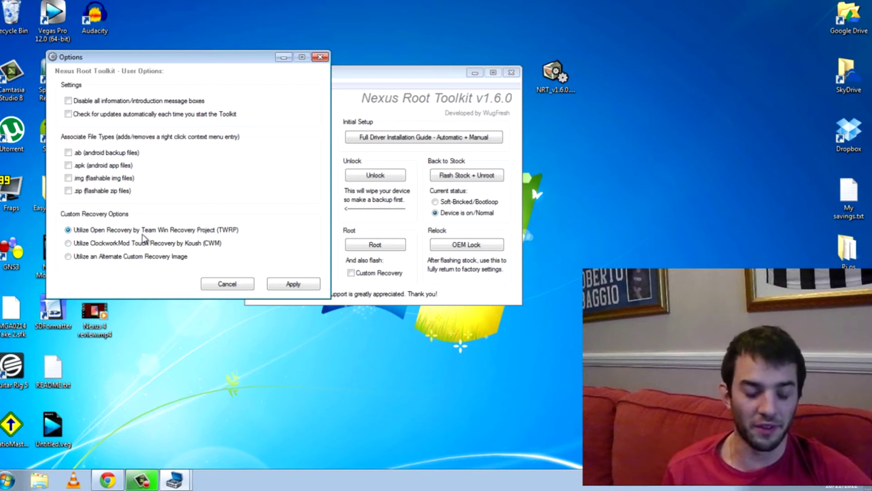
left_click(225, 284)
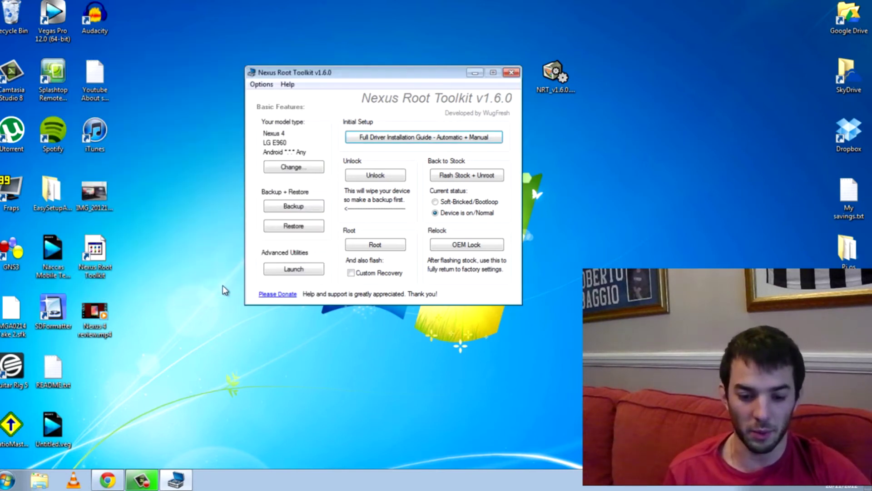
Step: Enable Custom Recovery under Root and dismiss the Nexus 4 AutoPlay prompt
left_click(351, 273)
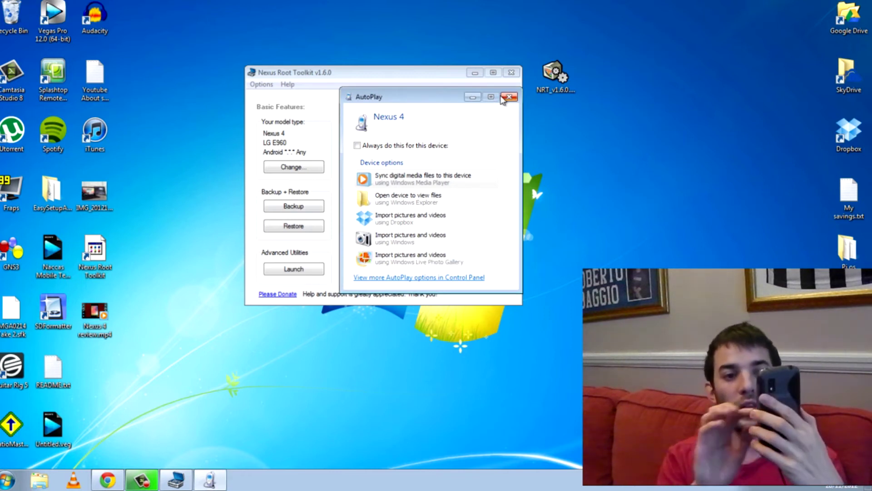
left_click(508, 98)
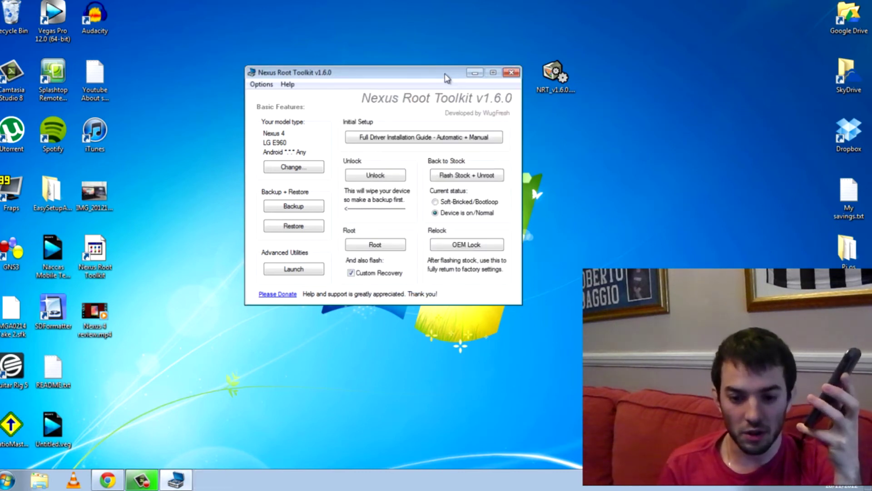
left_click_drag(436, 71, 463, 79)
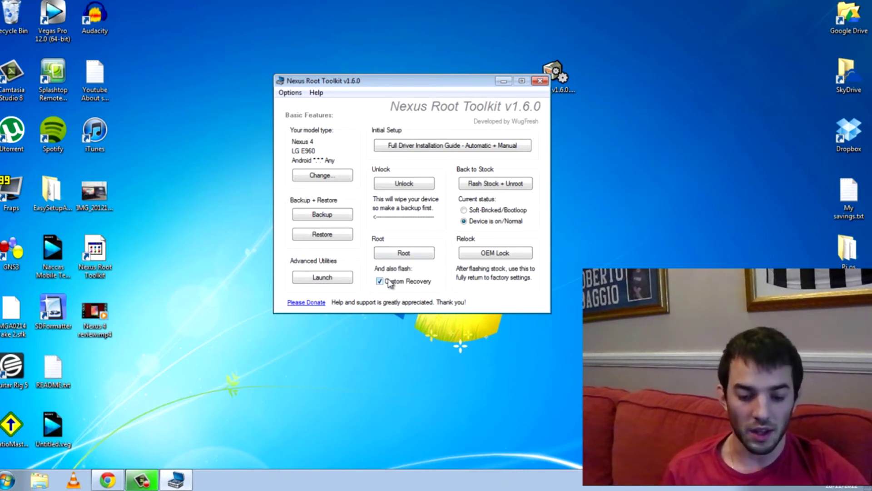
Step: Start Root and accept downloading the TWRP 2.3.2.3 image and CWM-SuperSU-v0.98.zip
left_click(399, 253)
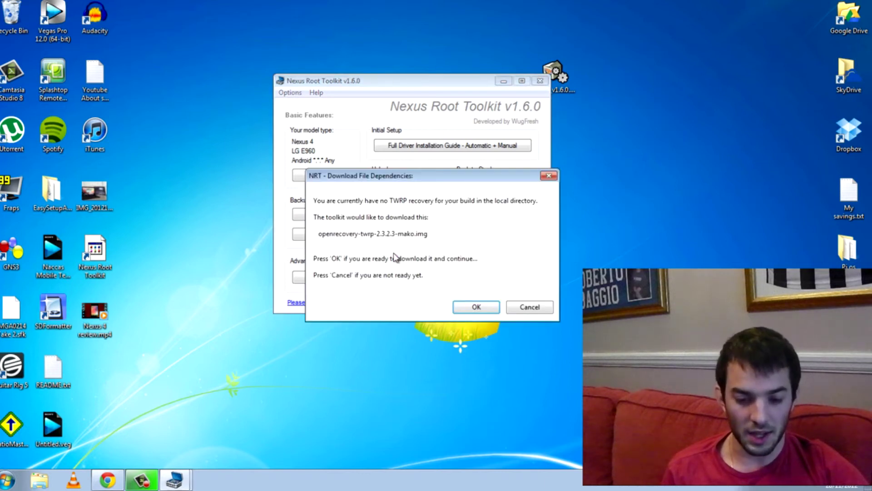
left_click(475, 308)
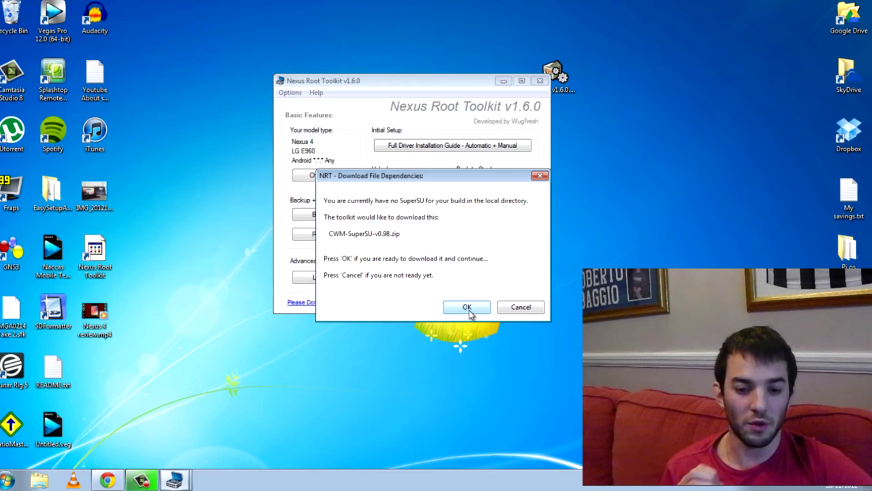
left_click(468, 308)
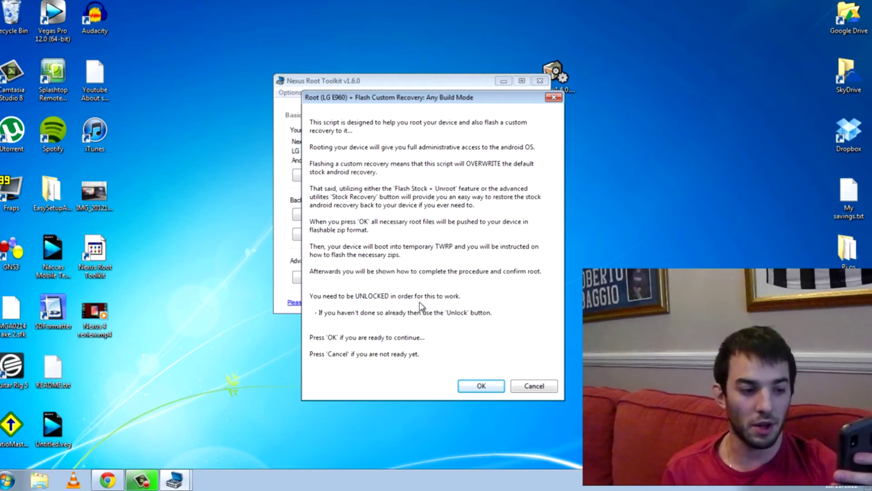
Step: Confirm the Root + Flash Custom Recovery: Any Build Mode script
left_click(487, 386)
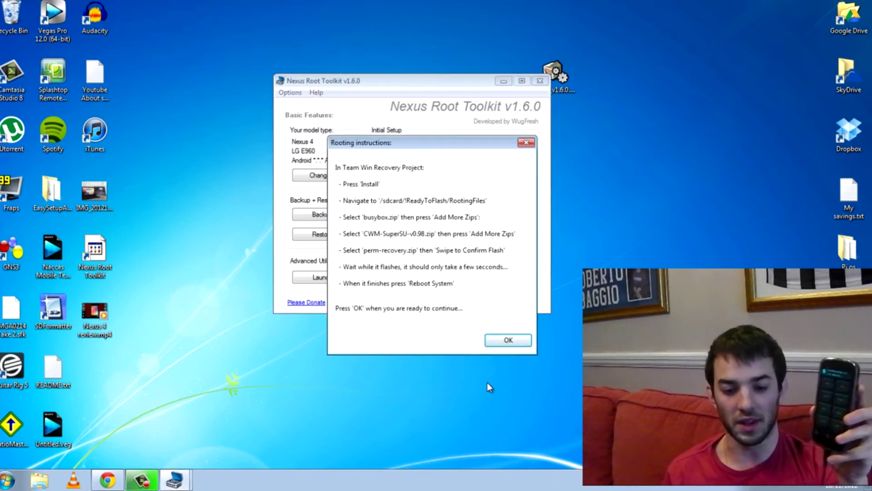
Step: Confirm the TWRP flashing steps are done in the Rooting instructions dialog
left_click_drag(423, 150, 419, 143)
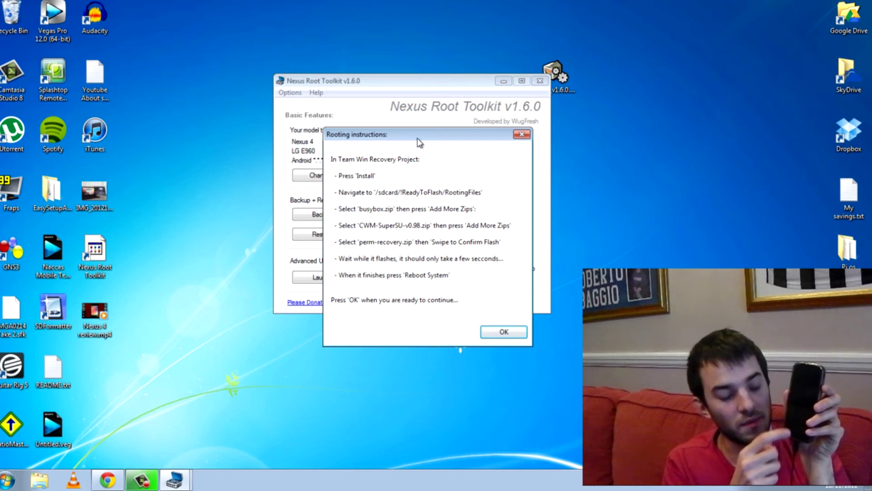
left_click(497, 337)
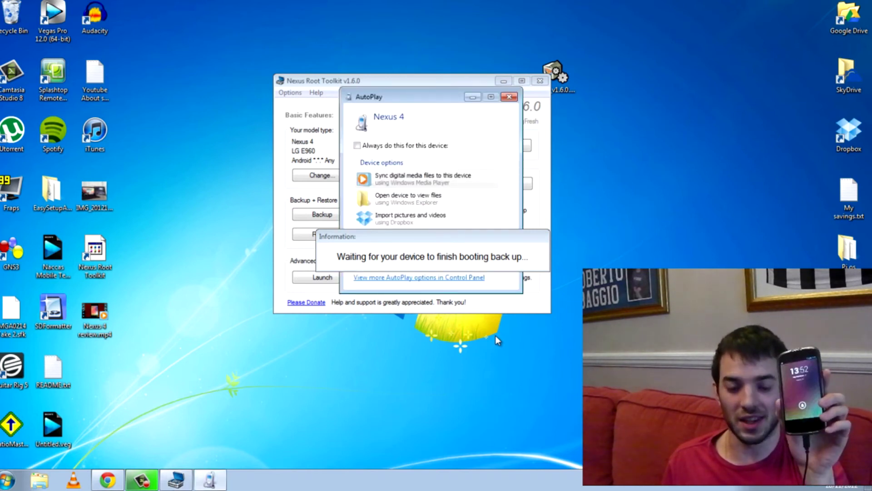
Step: Dismiss the AutoPlay prompt and acknowledge the Automated Rooting Procedure Complete! message
left_click(509, 98)
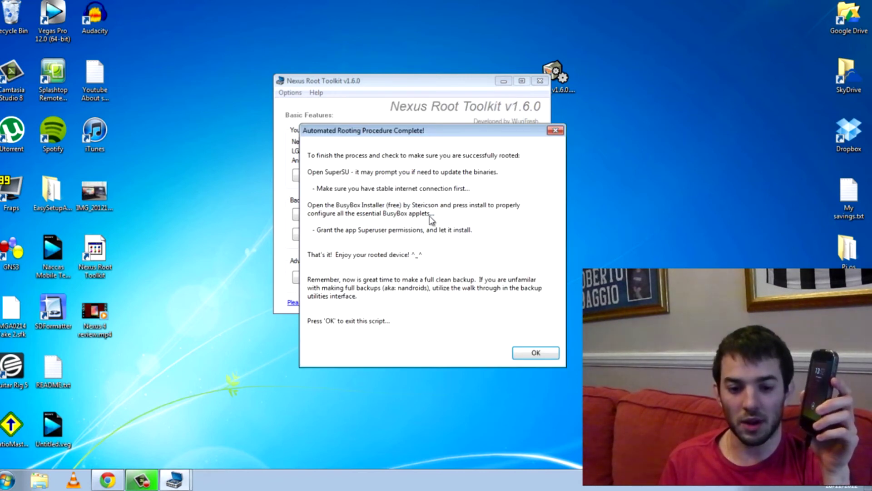
left_click_drag(396, 131, 392, 123)
left_click(527, 345)
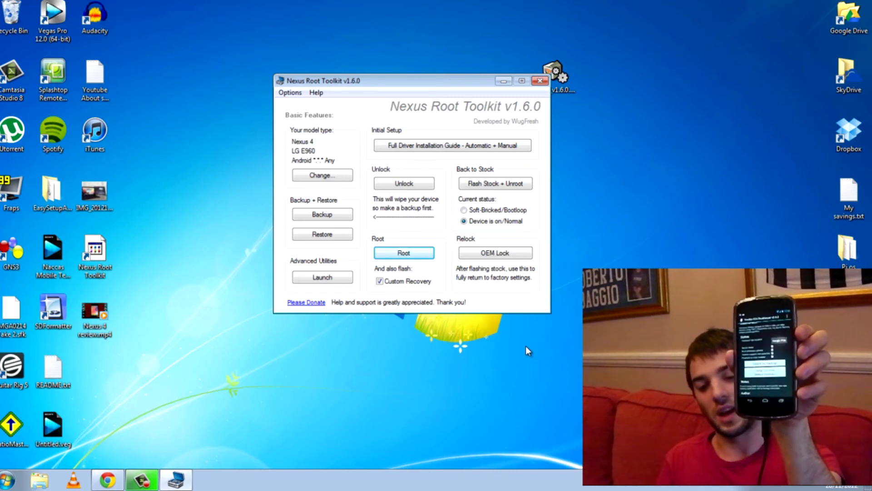
Step: Close the Nexus Root Toolkit window for the rooted Nexus 4
double_click(545, 82)
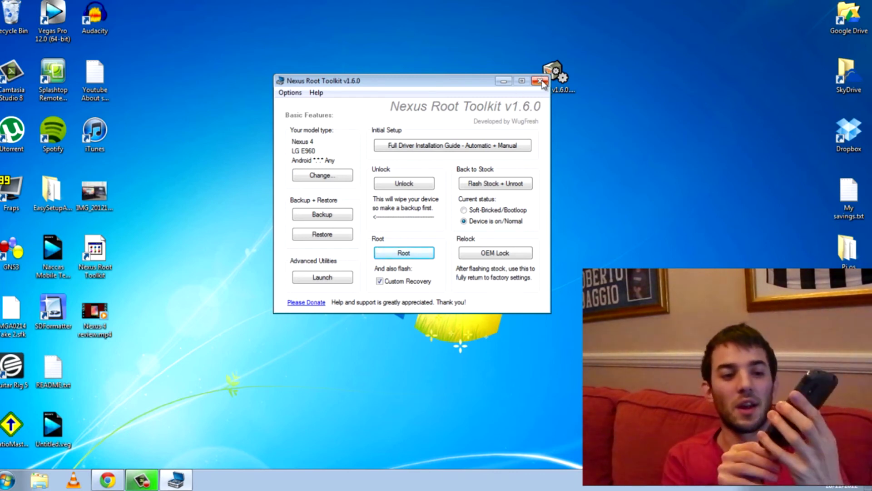